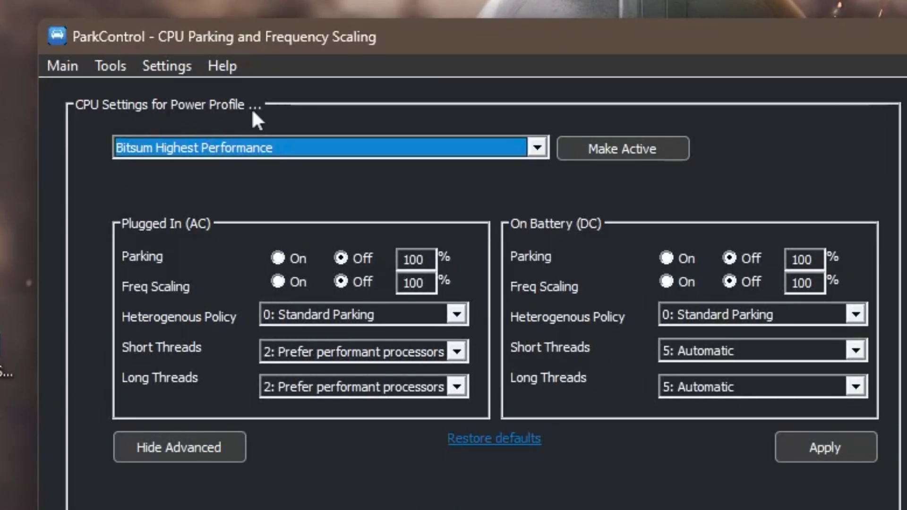
List ParkControl's power profiles: Balanced, High performance, Power saver, Ultimate Performance and Bitsum Highest Performance
{"action": "left_click", "coordinate": [538, 147]}
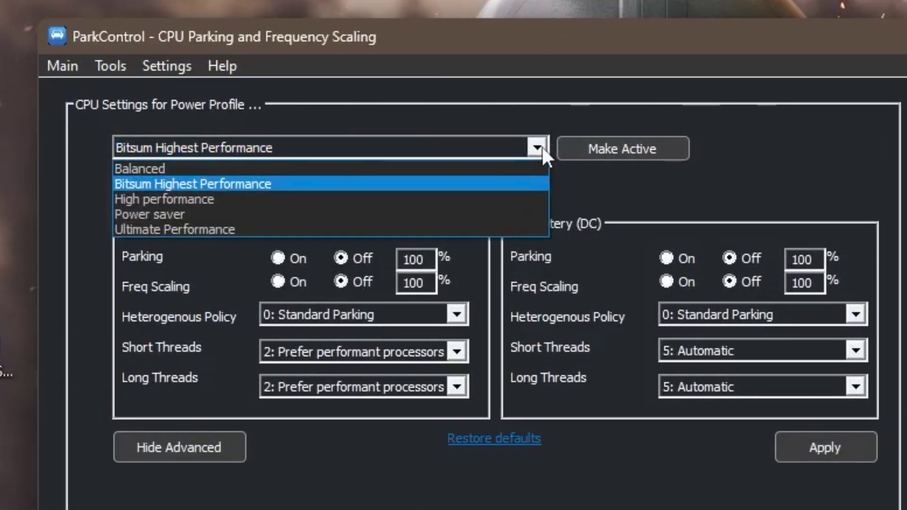
{"action": "left_click", "coordinate": [178, 184]}
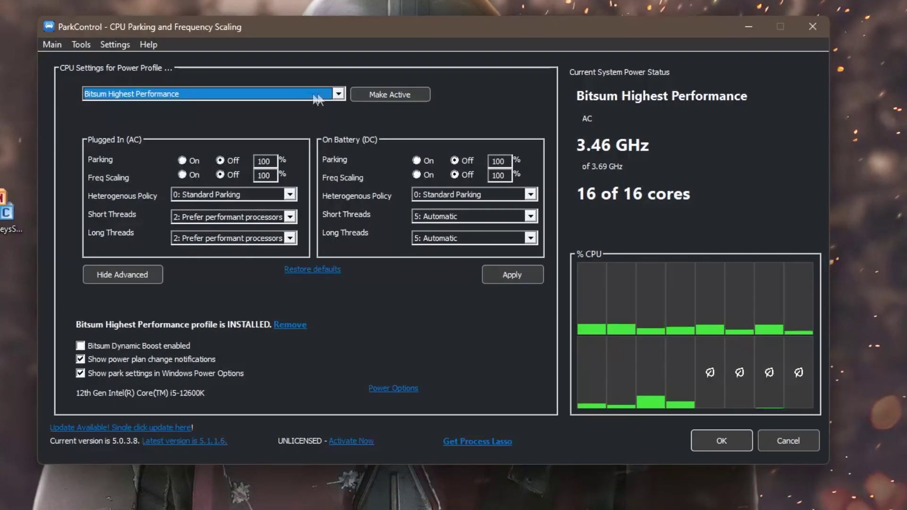
{"action": "left_click", "coordinate": [315, 98]}
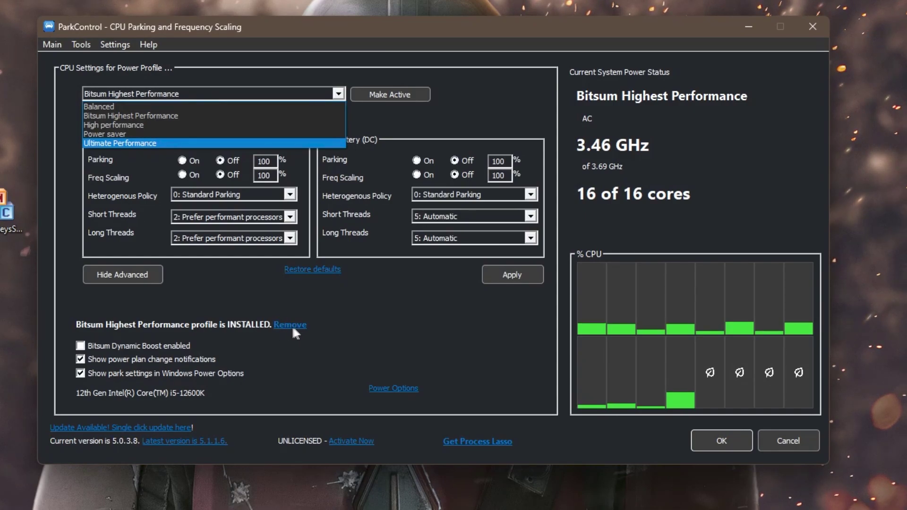
Keep Bitsum Highest Performance selected in ParkControl and apply its CPU settings
{"action": "left_click", "coordinate": [135, 116]}
{"action": "left_click", "coordinate": [386, 91]}
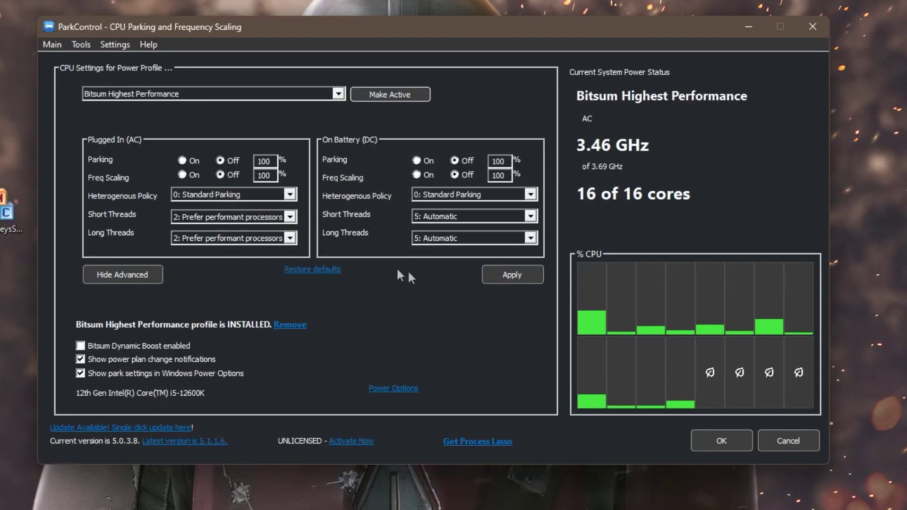
{"action": "left_click", "coordinate": [512, 276]}
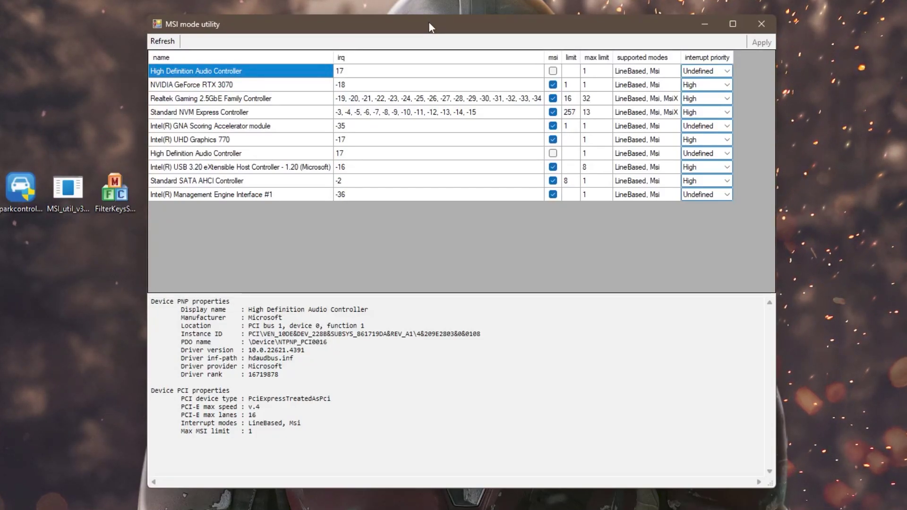
Show the NVIDIA GeForce RTX 3070's device details in the MSI mode utility
{"action": "right_click", "coordinate": [74, 187]}
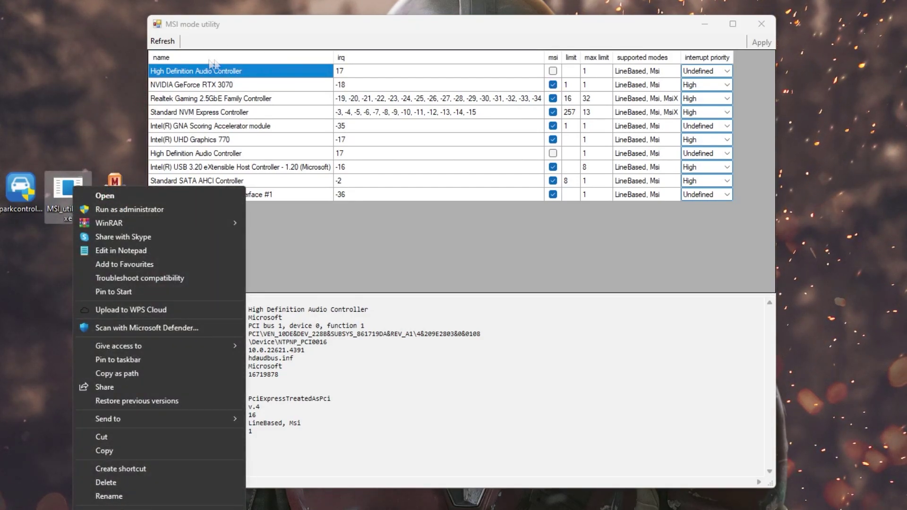
{"action": "left_click", "coordinate": [228, 21]}
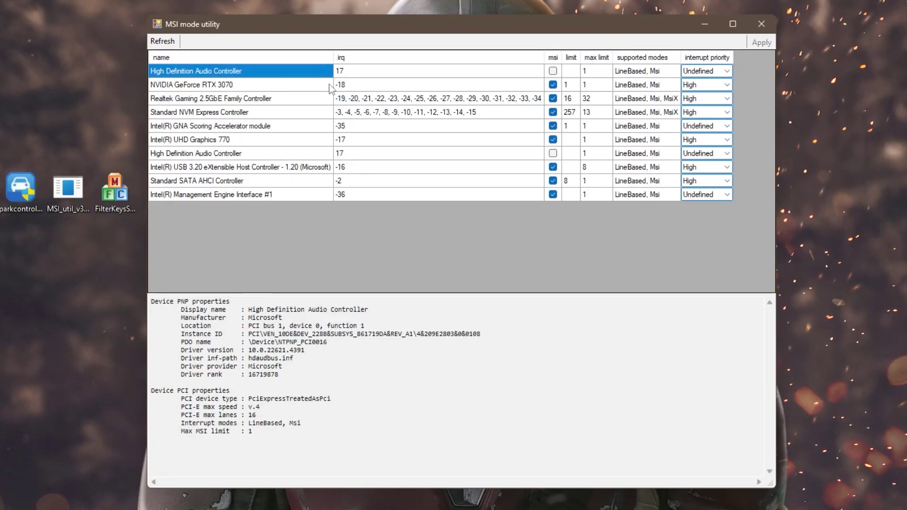
{"action": "left_click", "coordinate": [183, 86]}
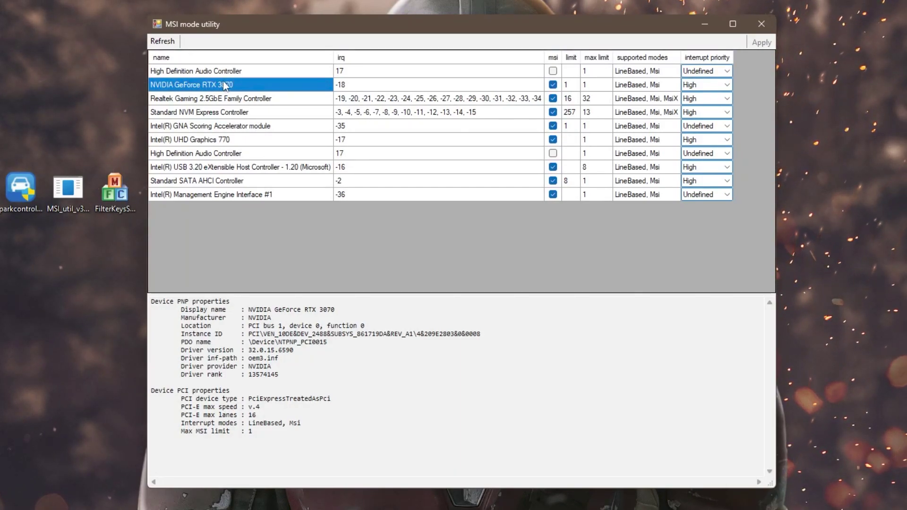
Enable MSI mode with High interrupt priority for the RTX 3070, apply, and close the utility
{"action": "left_click", "coordinate": [553, 86]}
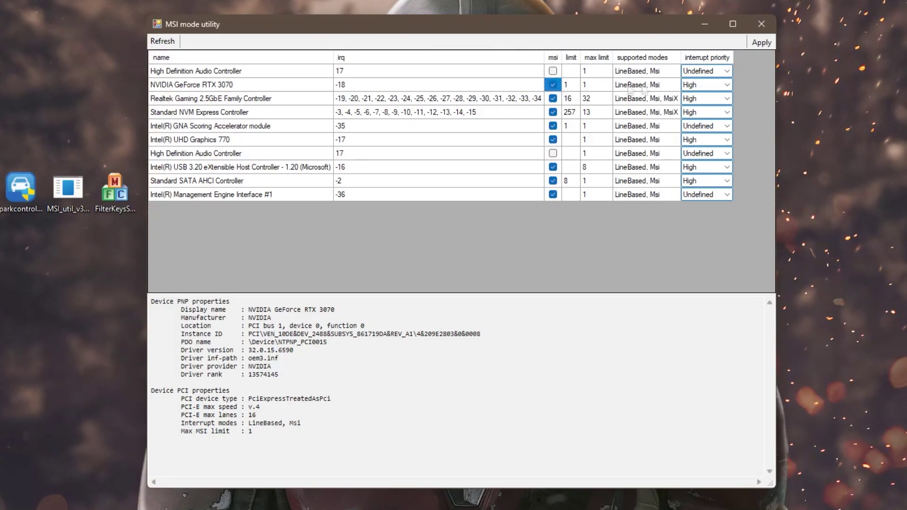
{"action": "left_click", "coordinate": [727, 85]}
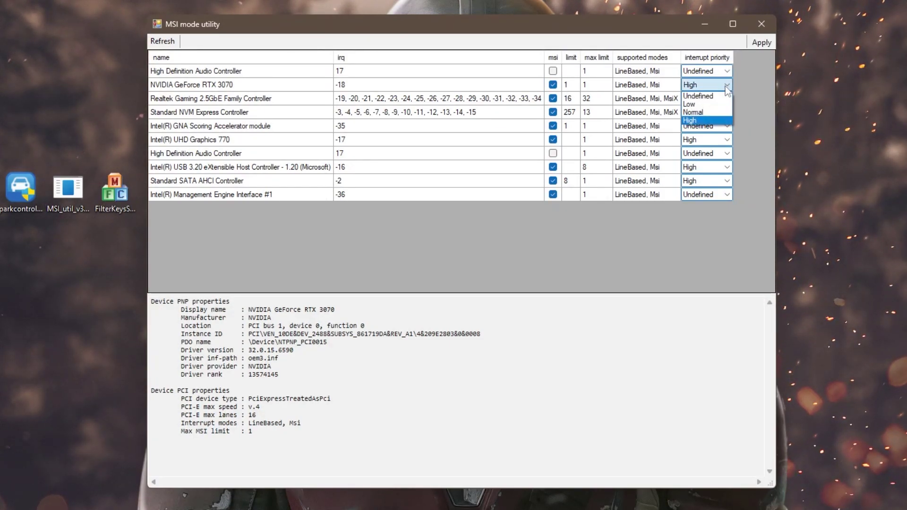
{"action": "left_click", "coordinate": [694, 119]}
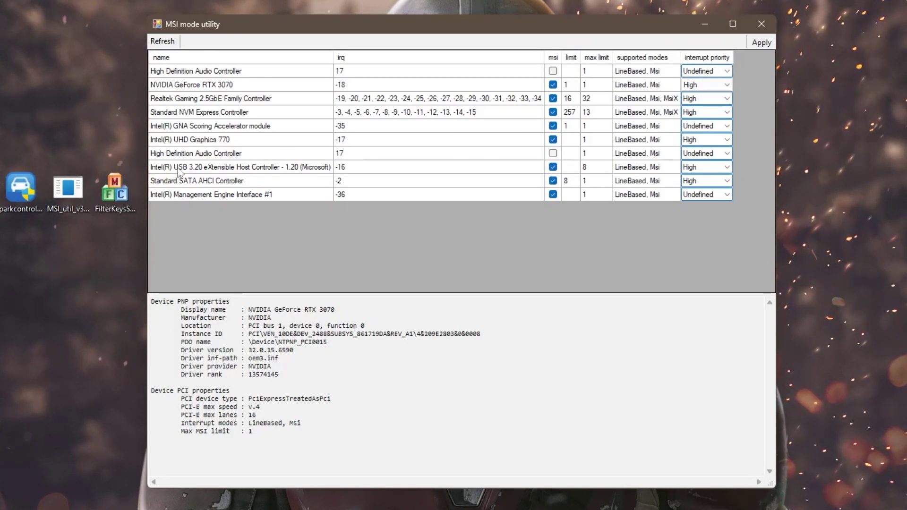
{"action": "left_click", "coordinate": [223, 168]}
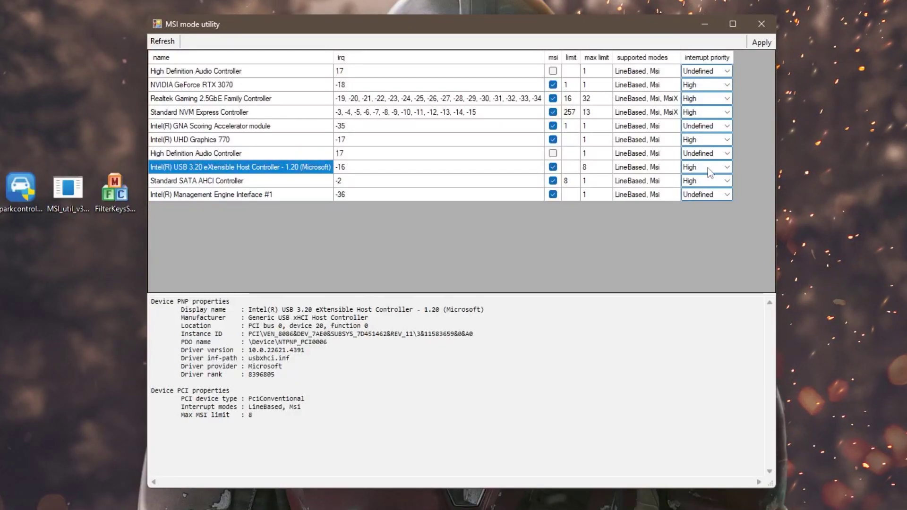
{"action": "left_click", "coordinate": [759, 43]}
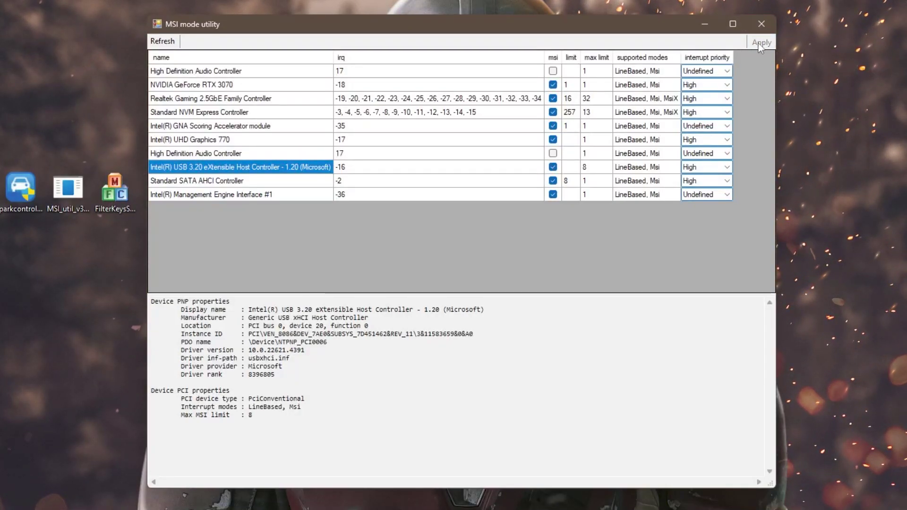
{"action": "left_click", "coordinate": [762, 24]}
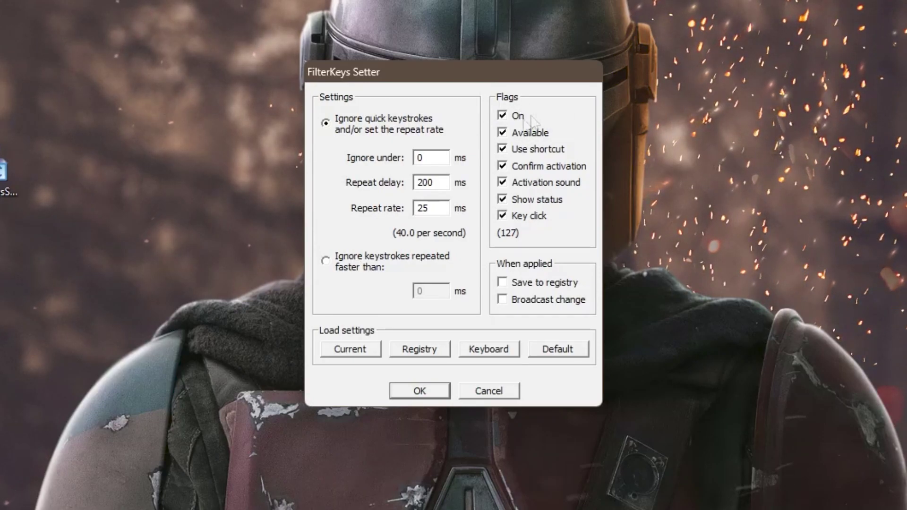
Clear the FilterKeys hotkey, confirmation, sound, status and key click flags, leaving On and Available
{"action": "left_click", "coordinate": [504, 149]}
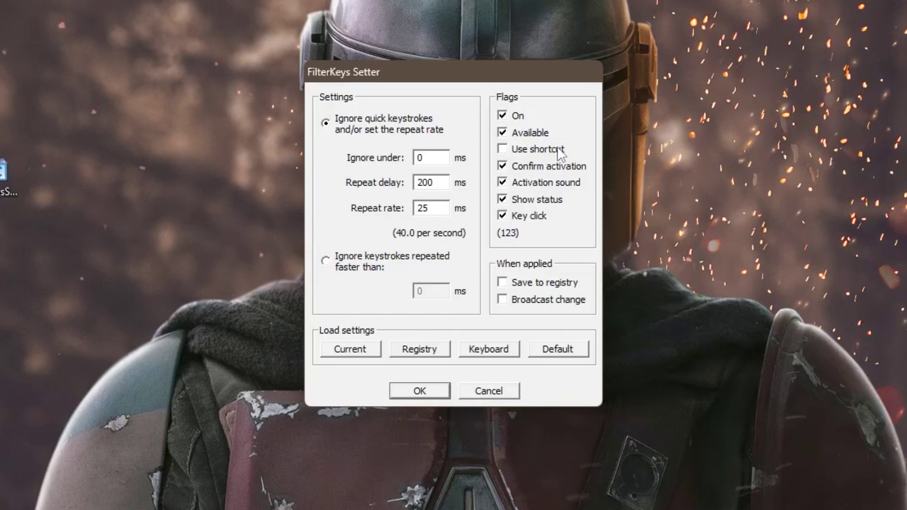
{"action": "left_click", "coordinate": [503, 166]}
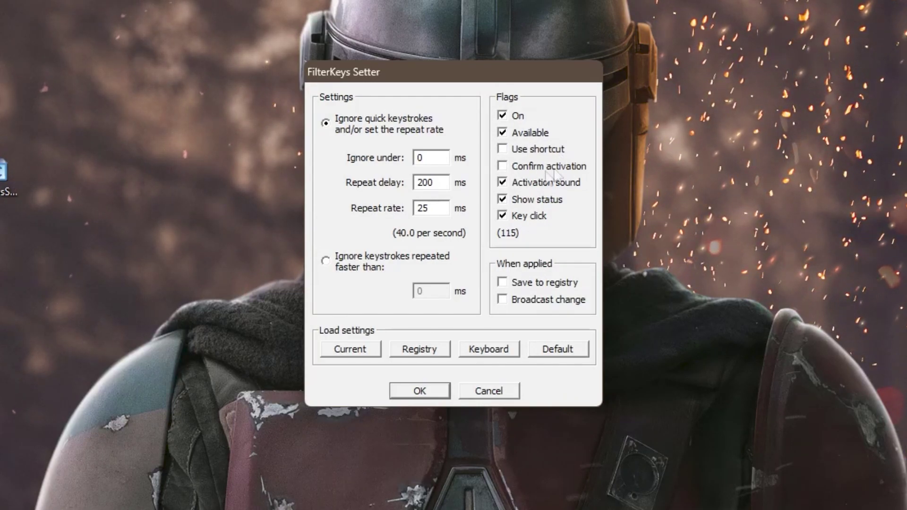
{"action": "left_click", "coordinate": [502, 183]}
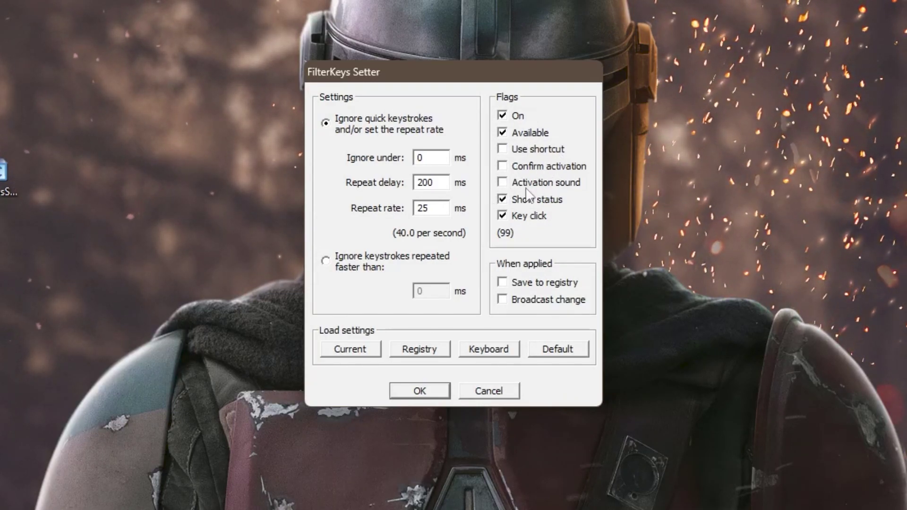
{"action": "left_click", "coordinate": [504, 201]}
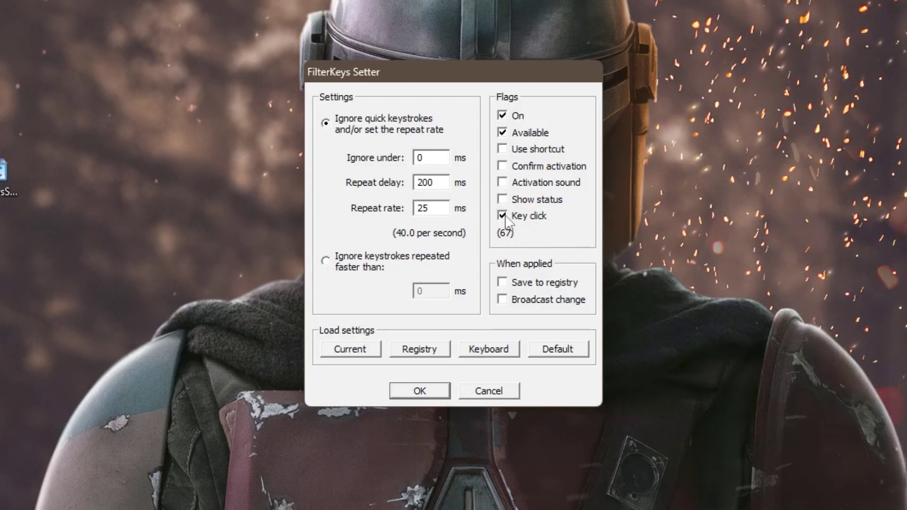
{"action": "left_click", "coordinate": [504, 215]}
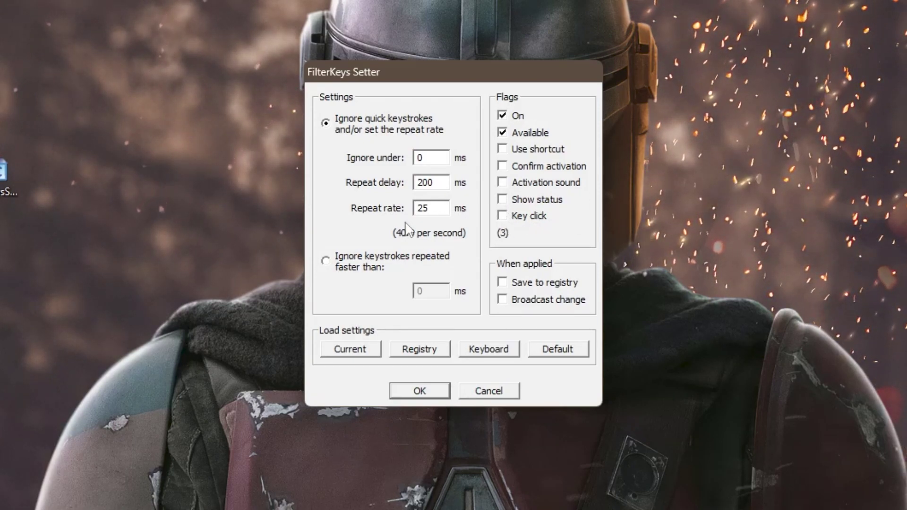
Save FilterKeys to the registry with a 150 ms repeat delay and confirm with OK
{"action": "left_click", "coordinate": [504, 284]}
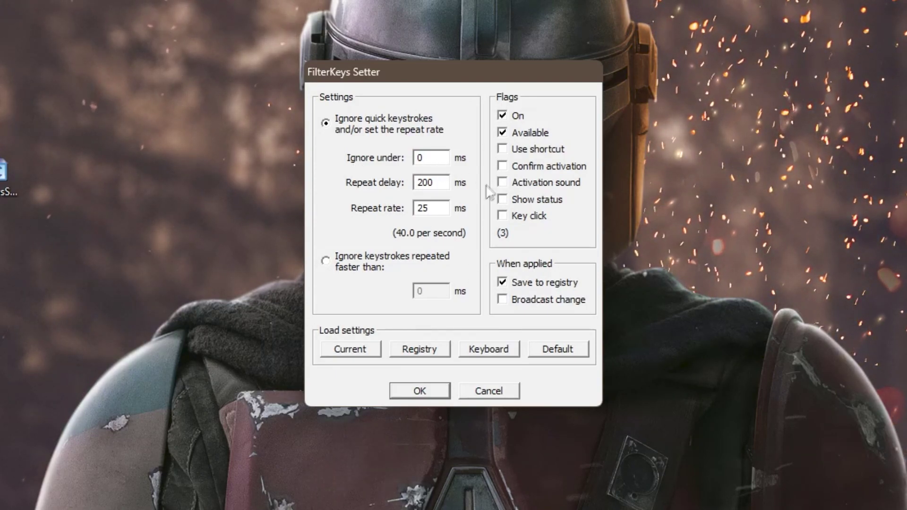
{"action": "double_click", "coordinate": [428, 183]}
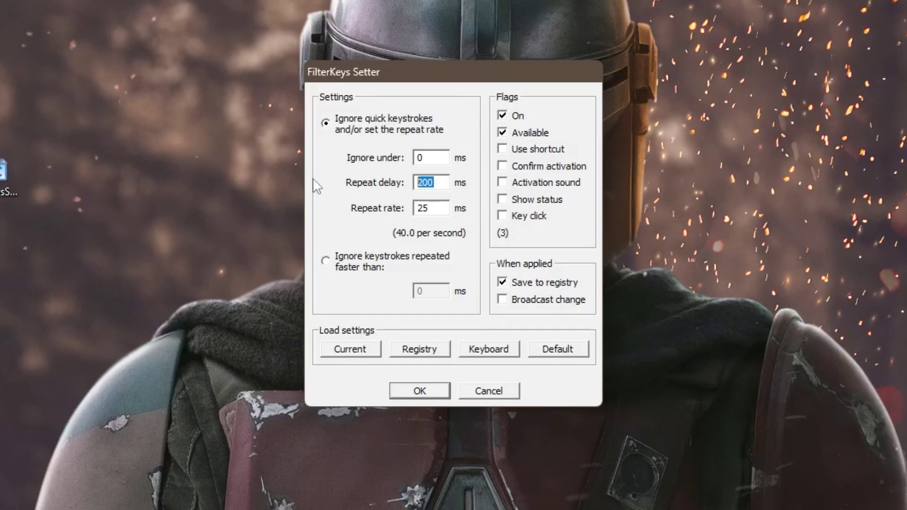
{"action": "type", "text": "150"}
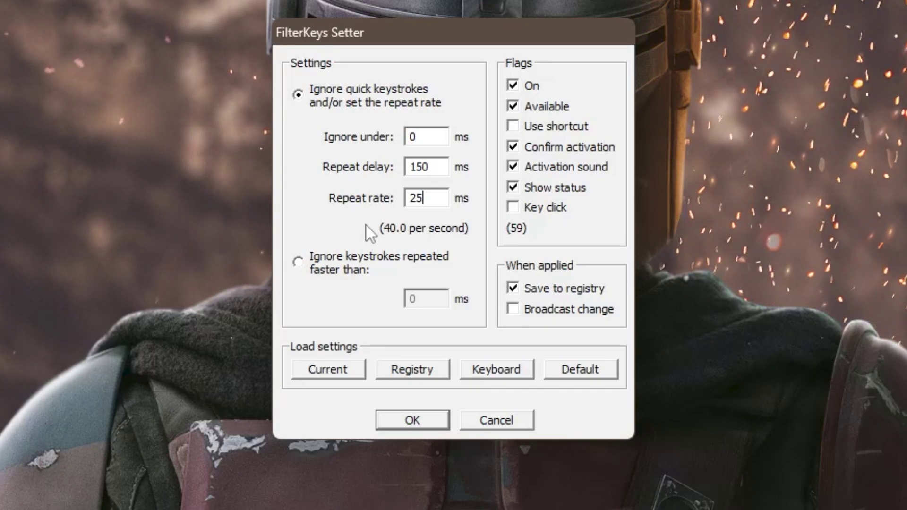
{"action": "left_click", "coordinate": [423, 418]}
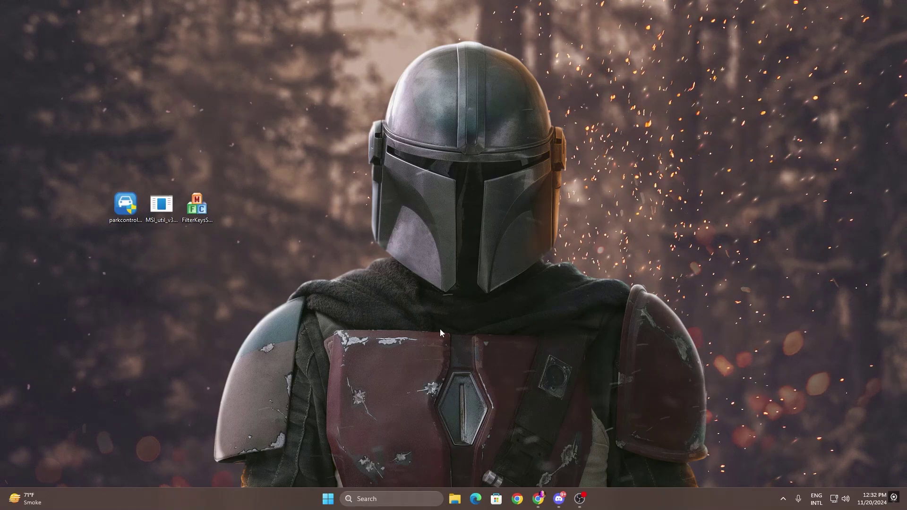
Search Windows for 'game' and open Game Mode settings
{"action": "left_click", "coordinate": [374, 498]}
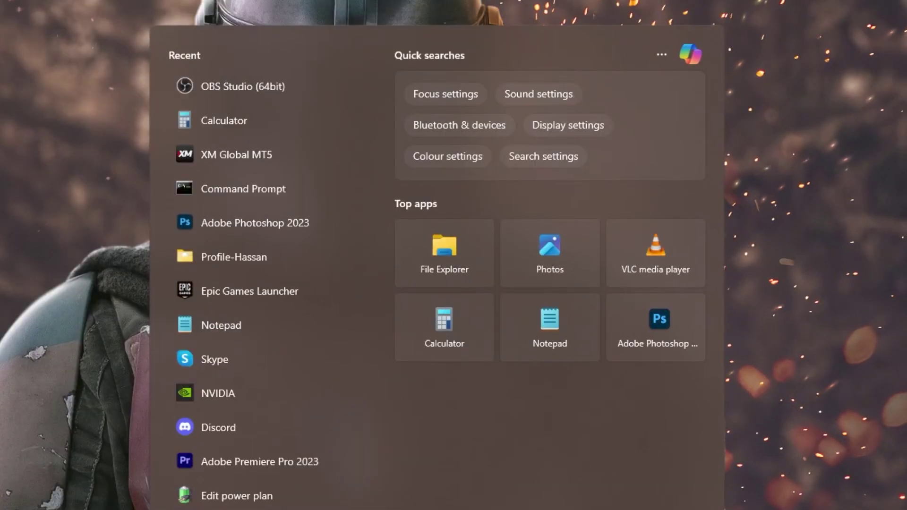
{"action": "type", "text": "game"}
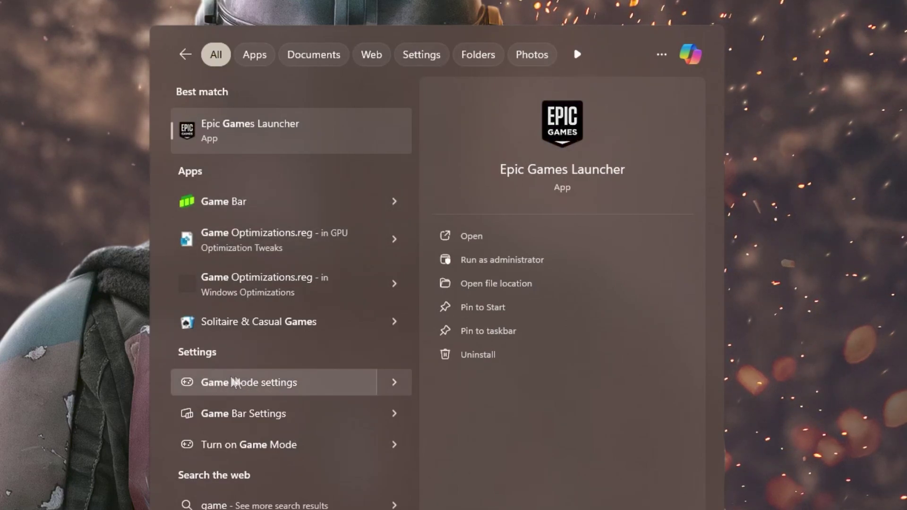
{"action": "left_click", "coordinate": [297, 381]}
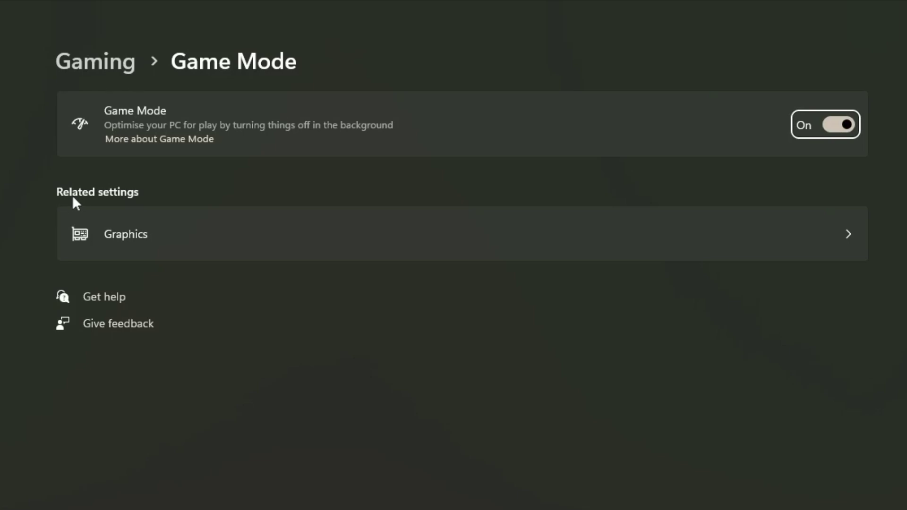
Go from Game Mode to Graphics and open Default graphics settings
{"action": "left_click", "coordinate": [830, 233]}
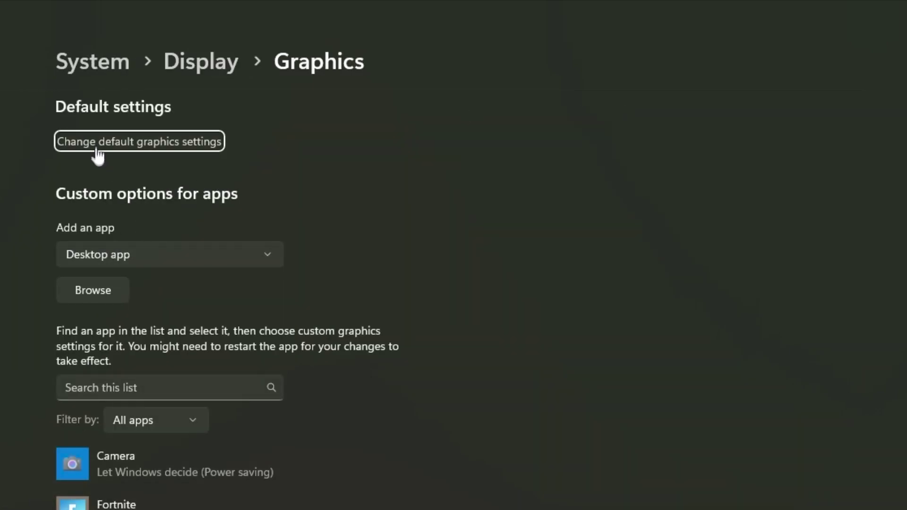
{"action": "left_click", "coordinate": [176, 142]}
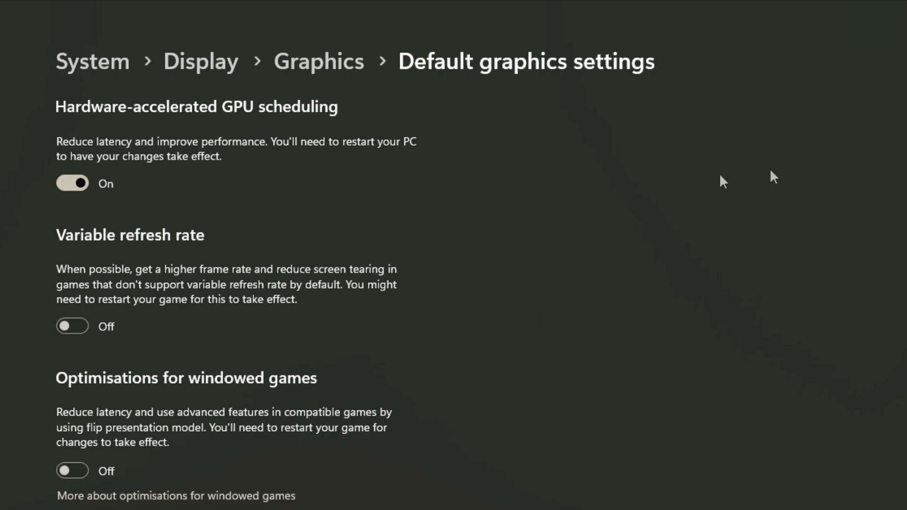
Save High performance GPU preference for VALORANT and Fortnite in the Graphics app list
{"action": "key", "text": "alt+Left"}
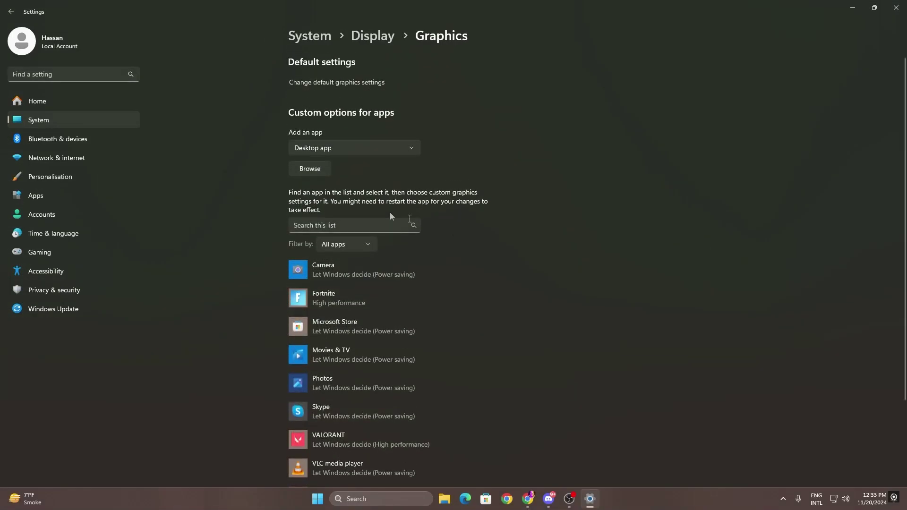
{"action": "scroll", "coordinate": [301, 178], "scroll_direction": "down", "scroll_amount": 3}
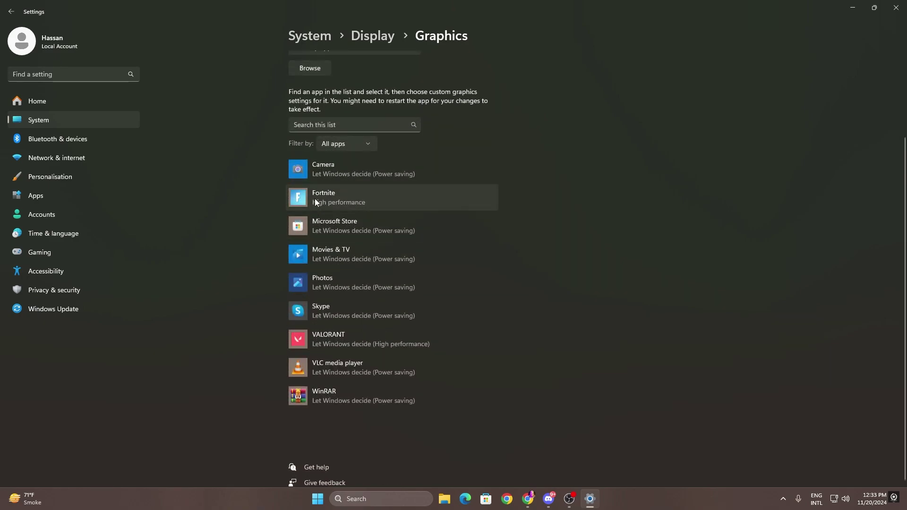
{"action": "left_click", "coordinate": [344, 339]}
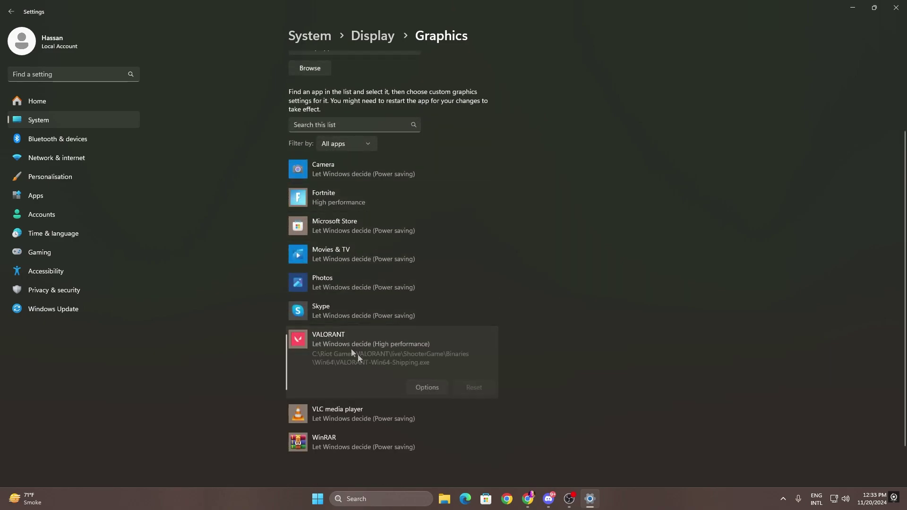
{"action": "left_click", "coordinate": [425, 387]}
{"action": "left_click", "coordinate": [416, 248]}
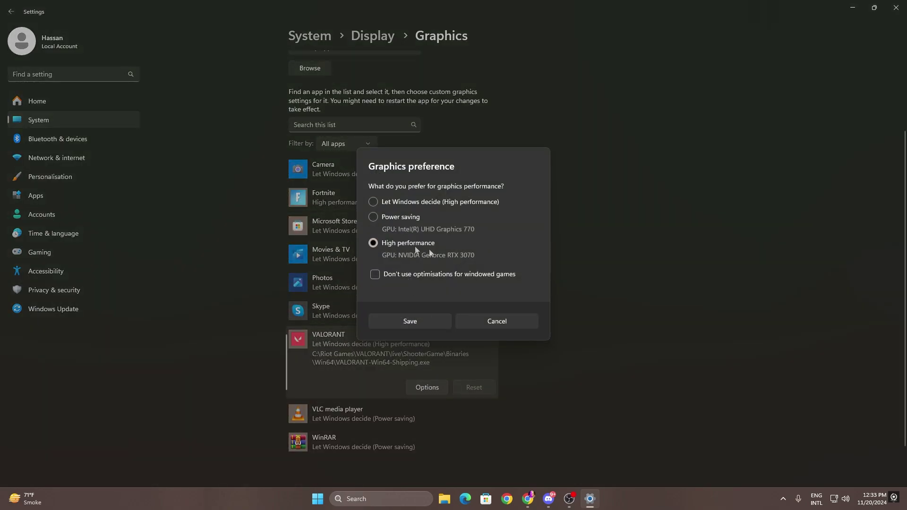
{"action": "left_click", "coordinate": [410, 322]}
{"action": "left_click", "coordinate": [338, 201]}
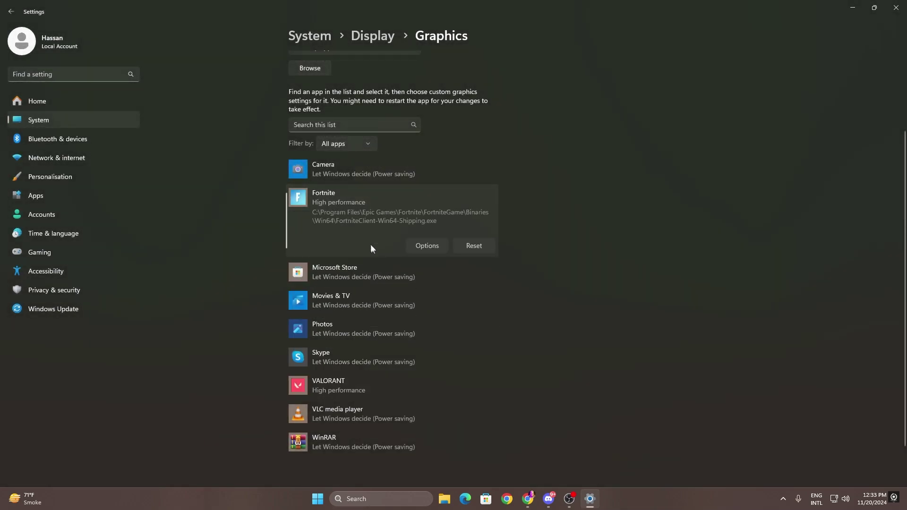
{"action": "left_click", "coordinate": [417, 247]}
{"action": "left_click", "coordinate": [407, 321]}
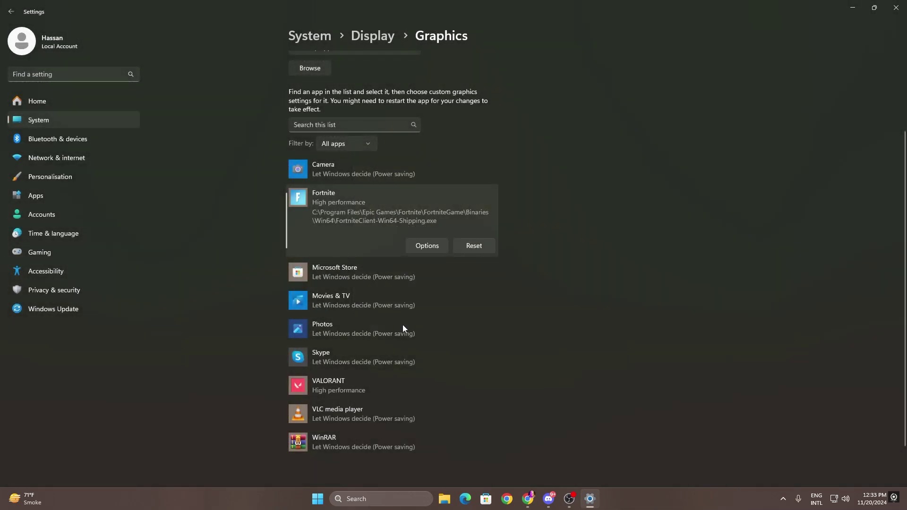